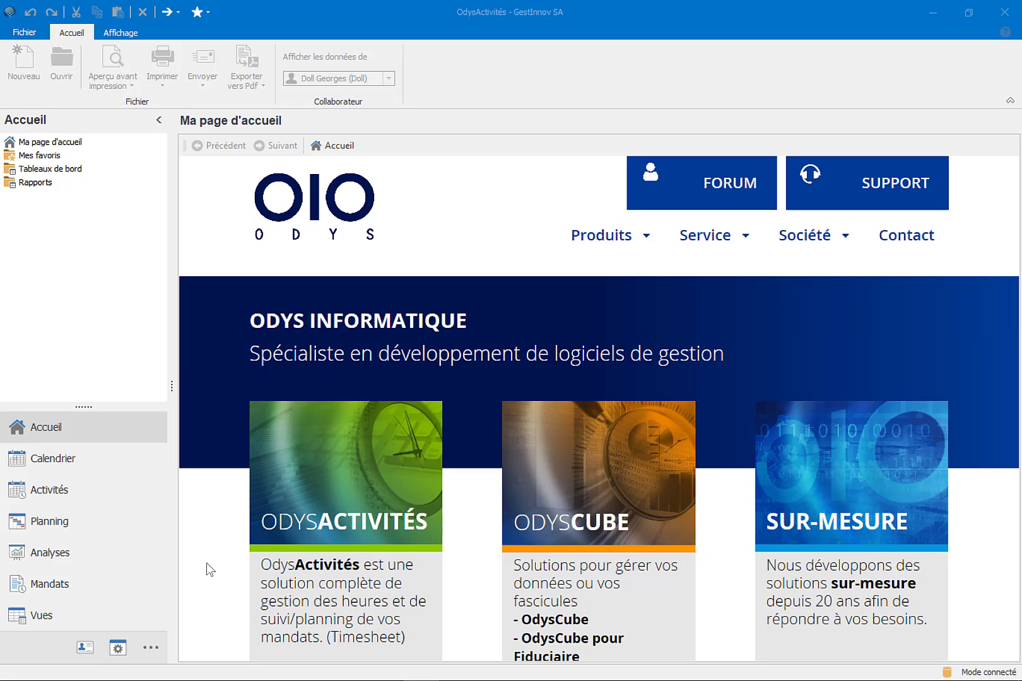
# - Open the calendar activity of Wednesday 30 September at 08:00 and show its expenses (Frais)
pyautogui.click(129, 467)
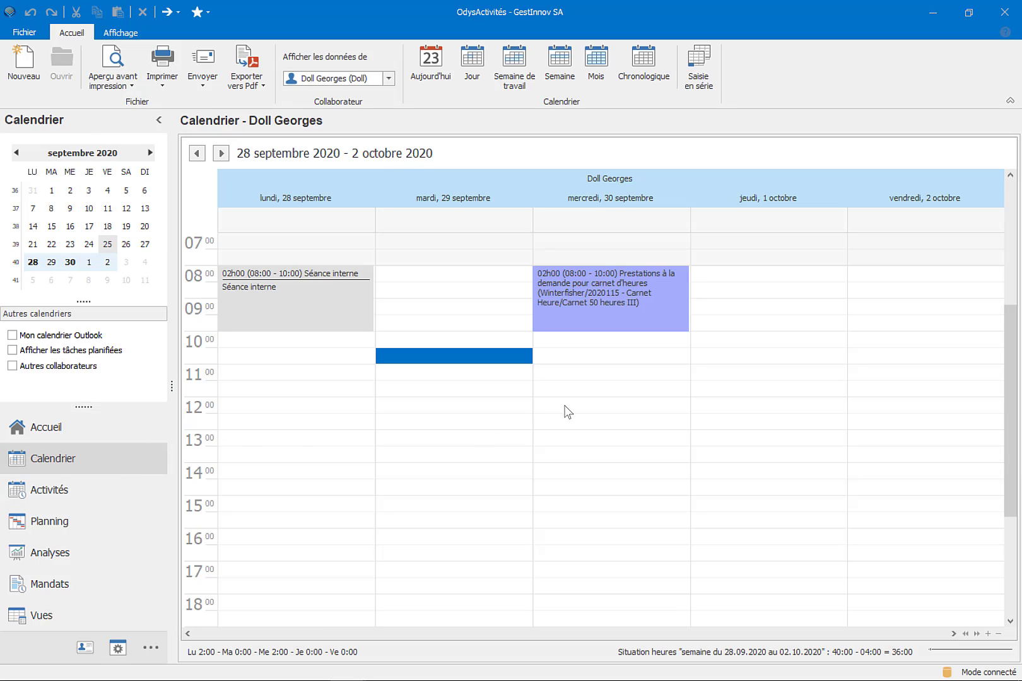
pyautogui.click(616, 328)
pyautogui.doubleClick(616, 328)
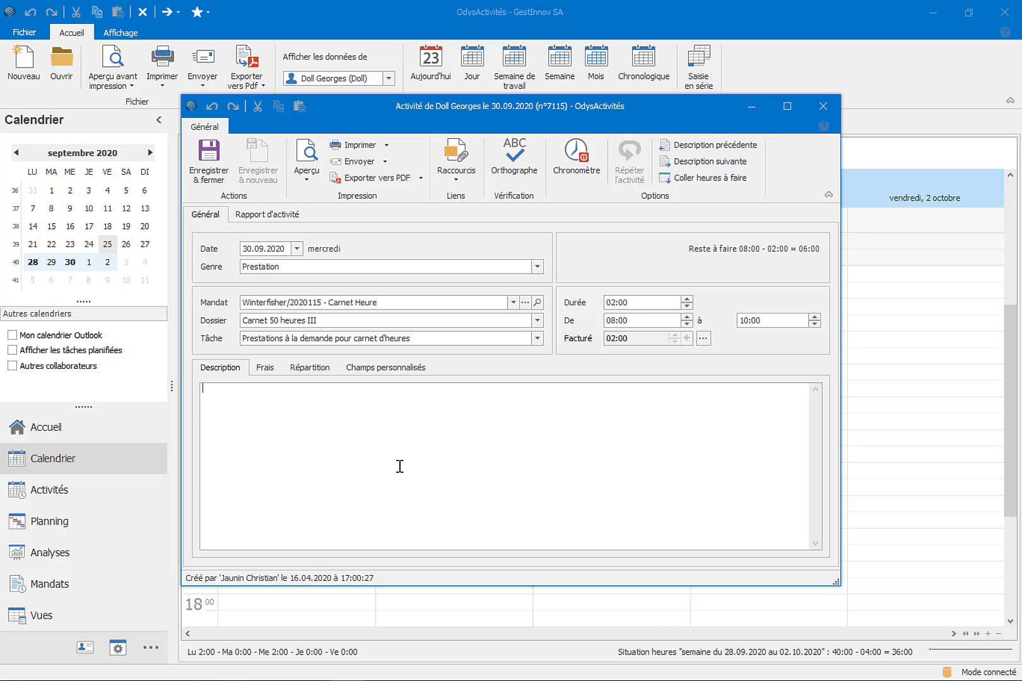
pyautogui.click(278, 371)
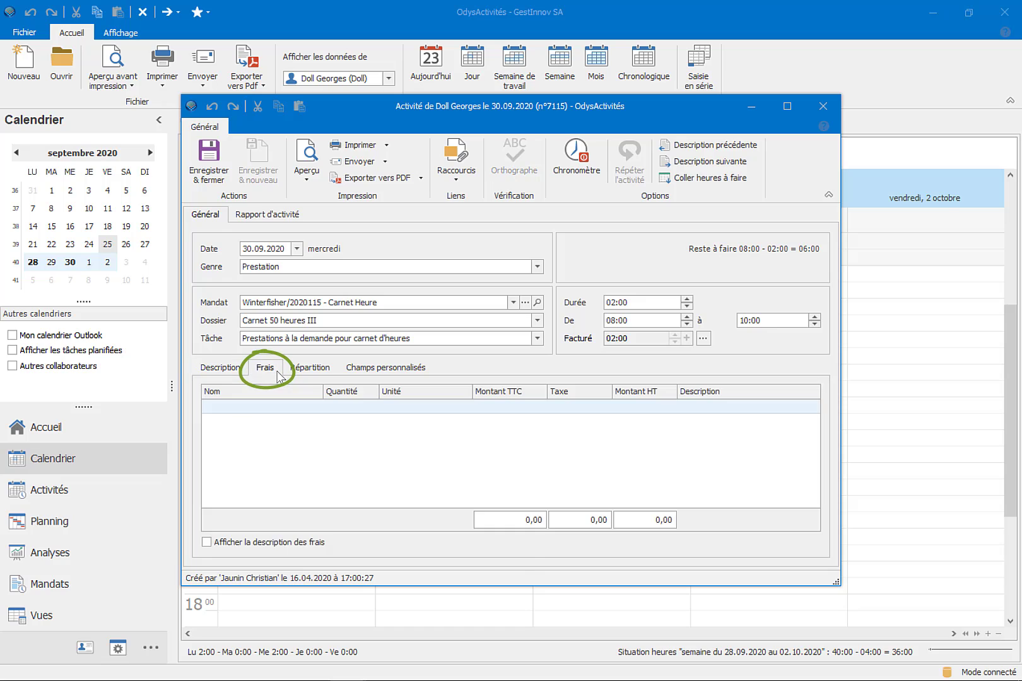
# - Add a Déplacement au km expense with a quantity of 20 to the activity
pyautogui.click(320, 416)
pyautogui.click(317, 408)
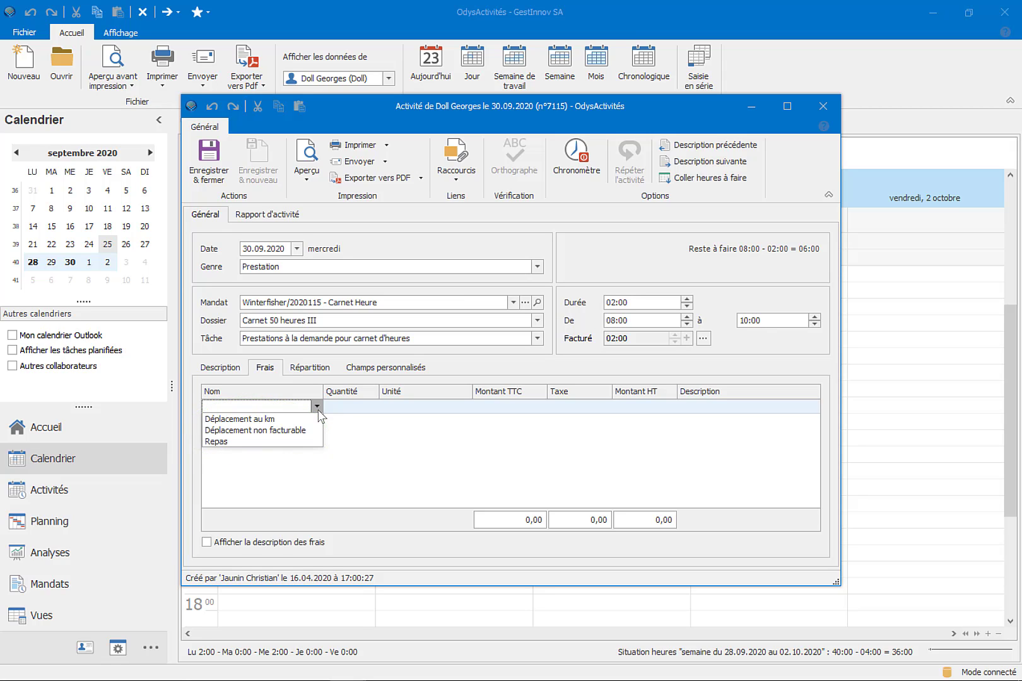
pyautogui.click(313, 421)
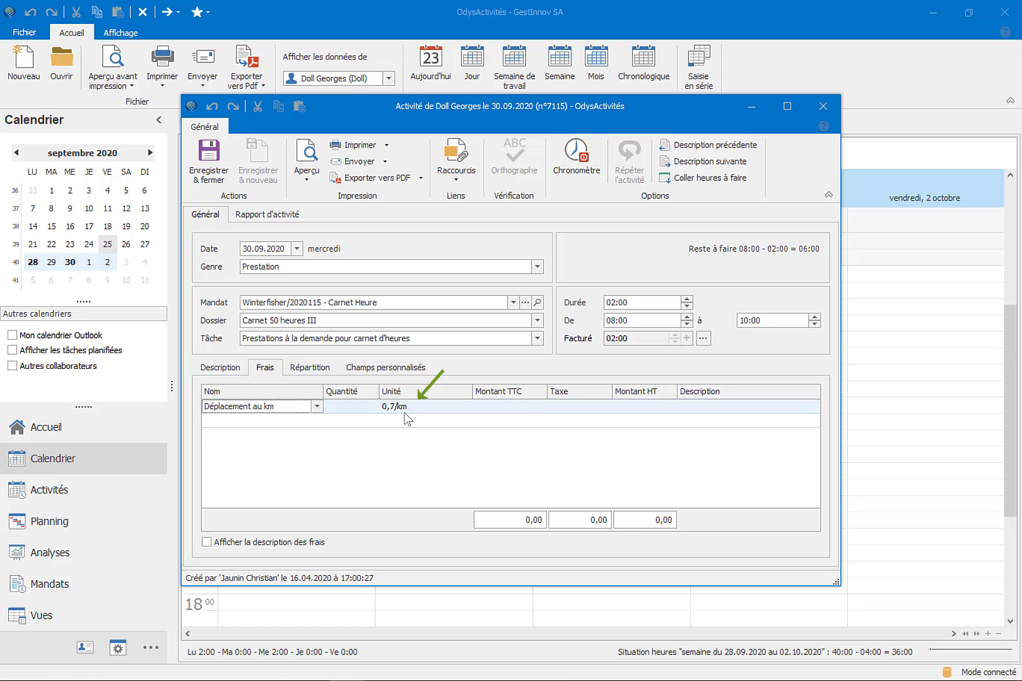
pyautogui.click(372, 414)
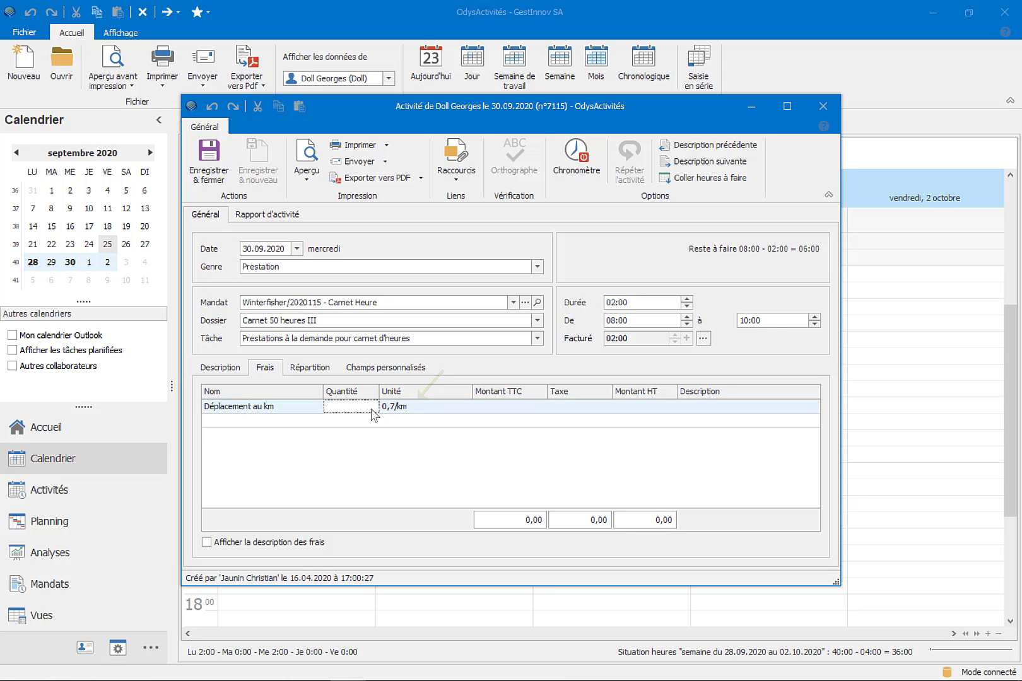
pyautogui.write('20')
# - Add a Repas expense on the next row, and save and close the activity
pyautogui.click(316, 421)
pyautogui.click(316, 421)
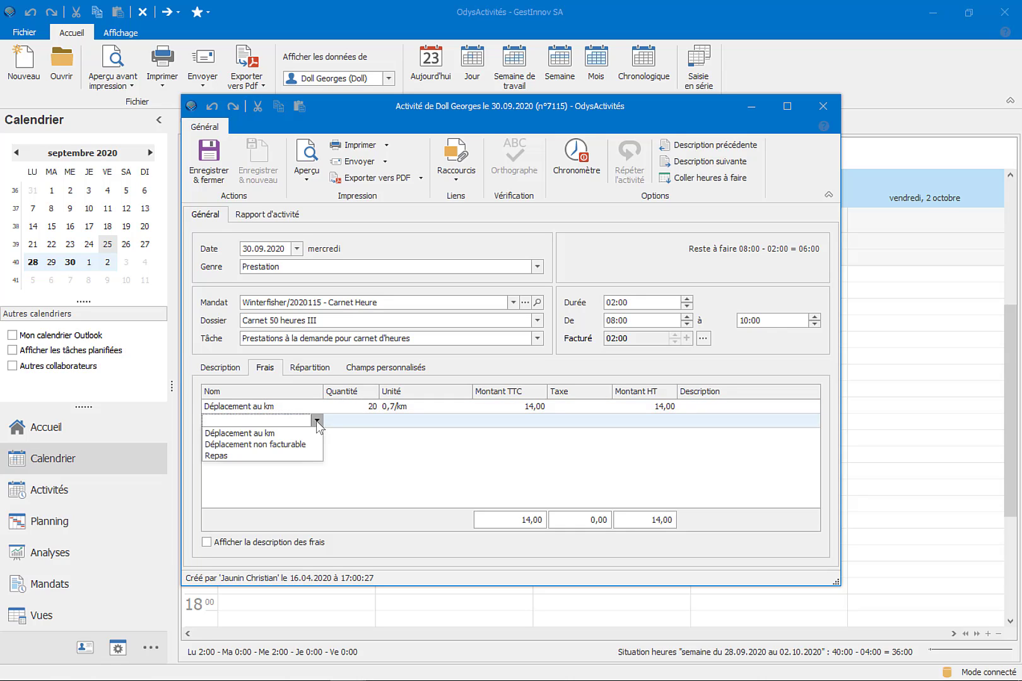
pyautogui.click(309, 455)
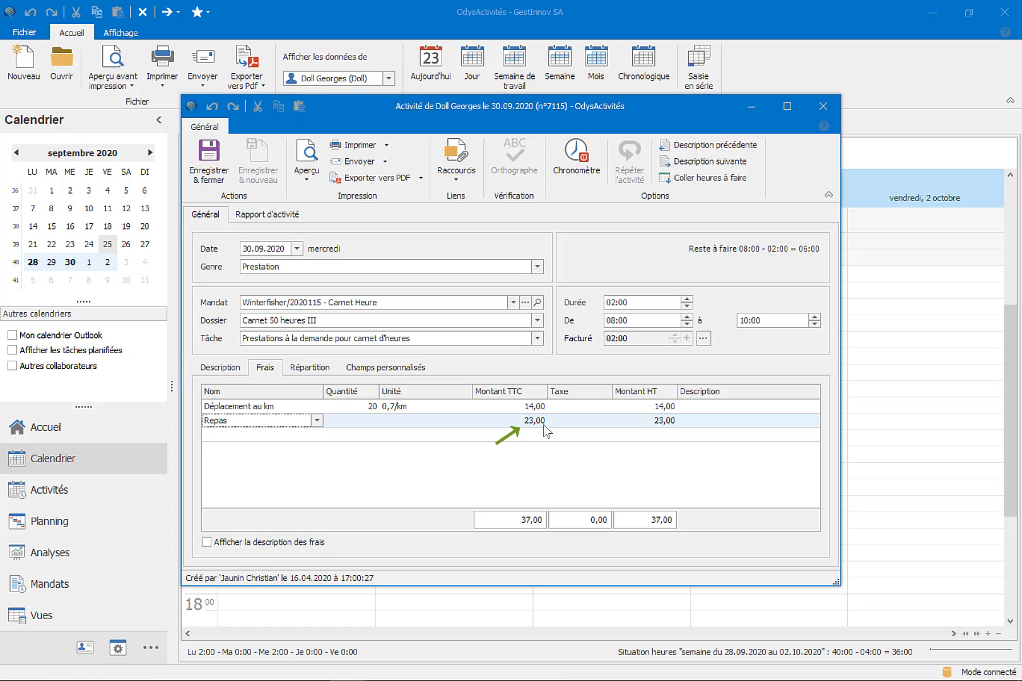
pyautogui.click(214, 182)
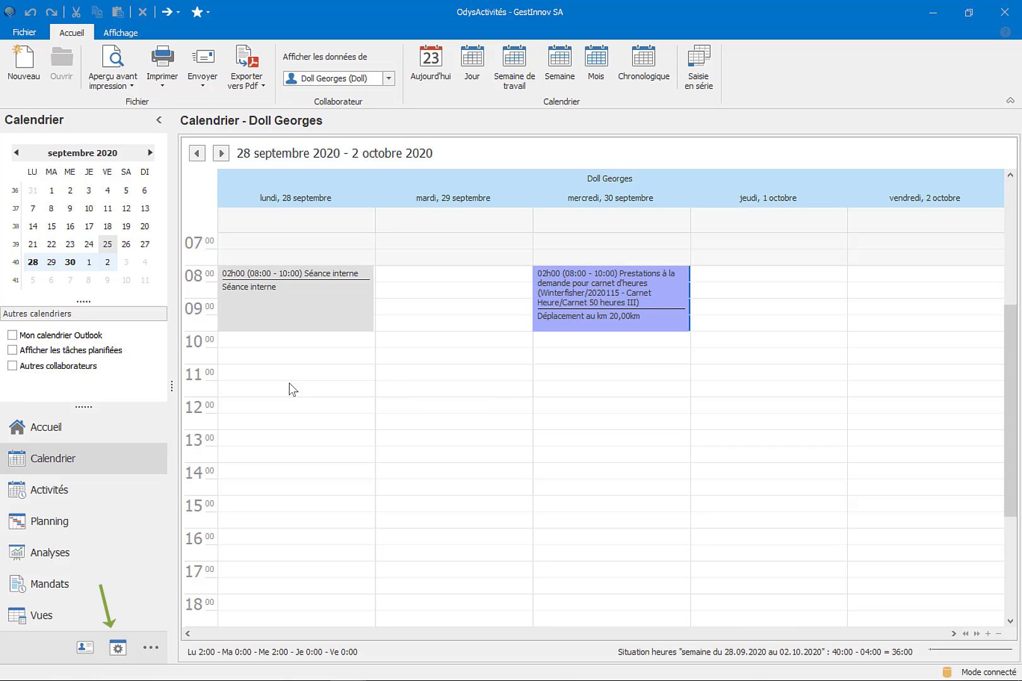
# - Start a new expense type in the Frais settings
pyautogui.click(122, 645)
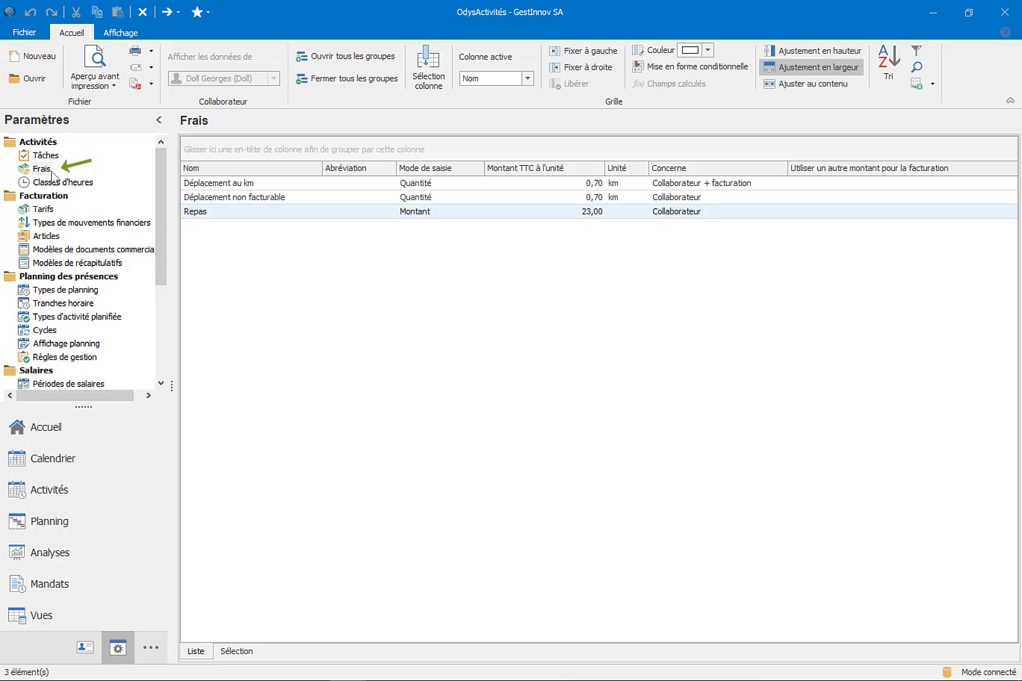
pyautogui.rightClick(298, 271)
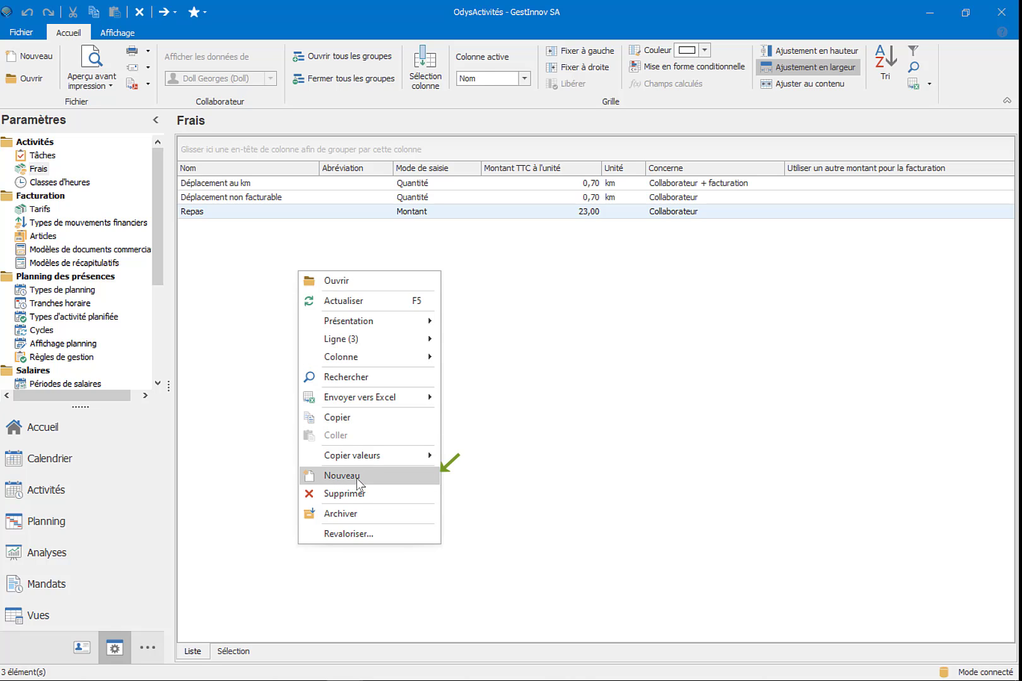
pyautogui.click(53, 60)
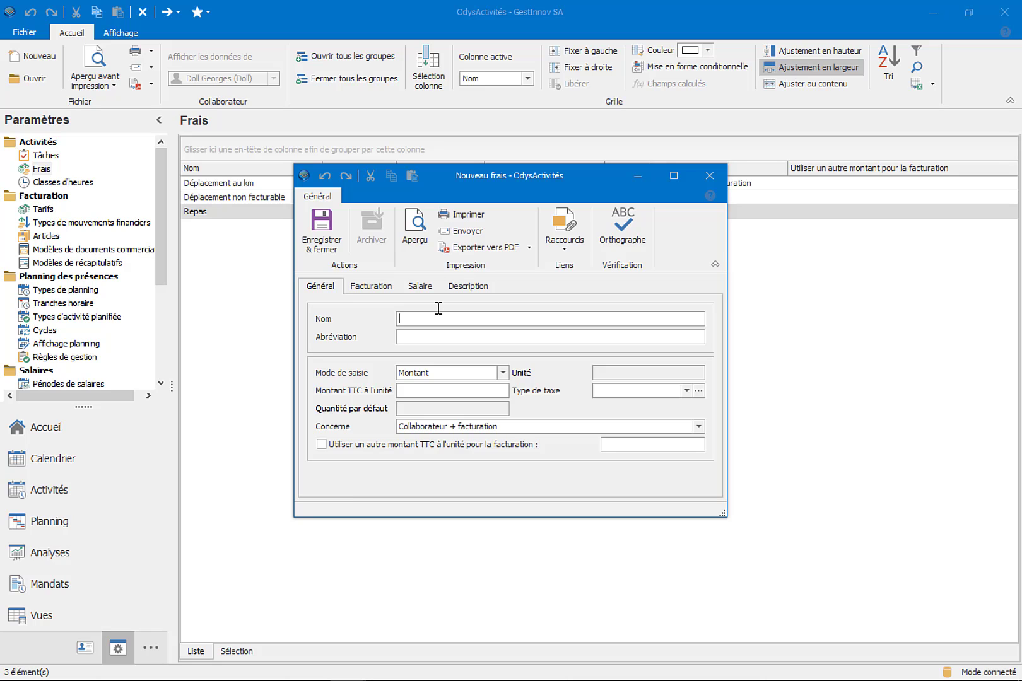
# - Name the expense Matériel with the abbreviation MA and have it concern Collaborateur + facturation
pyautogui.write('Matériel')
pyautogui.click(455, 335)
pyautogui.write('MA')
pyautogui.click(699, 427)
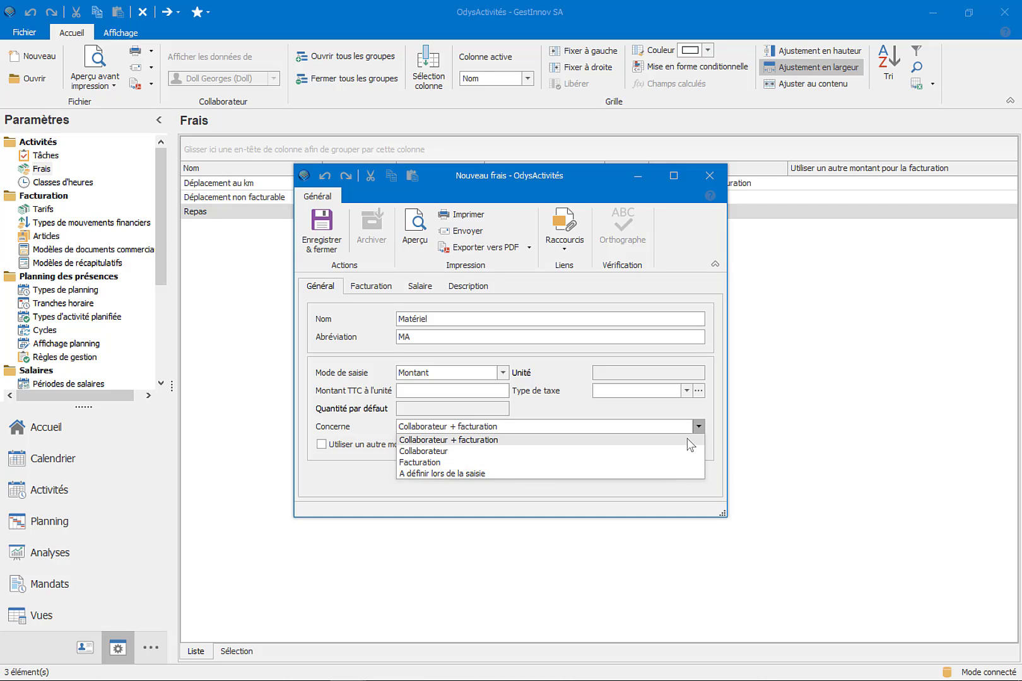
pyautogui.click(688, 441)
# - Try the Durée entry mode with a unit amount of 20 and default quantity of 5, and switch to the Montant mode
pyautogui.click(505, 374)
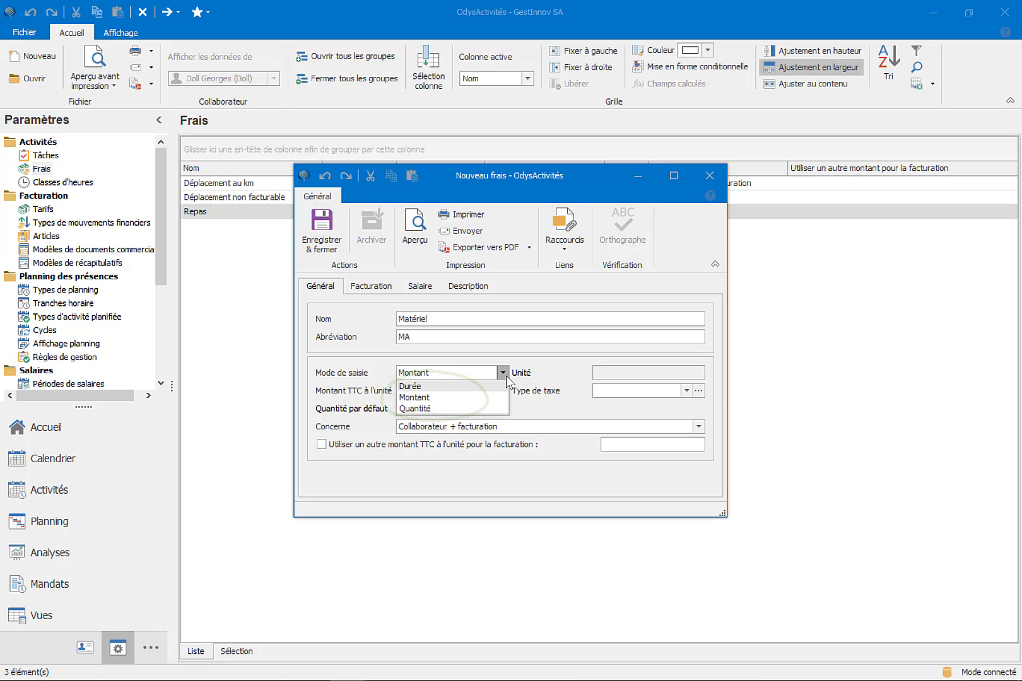
pyautogui.click(502, 387)
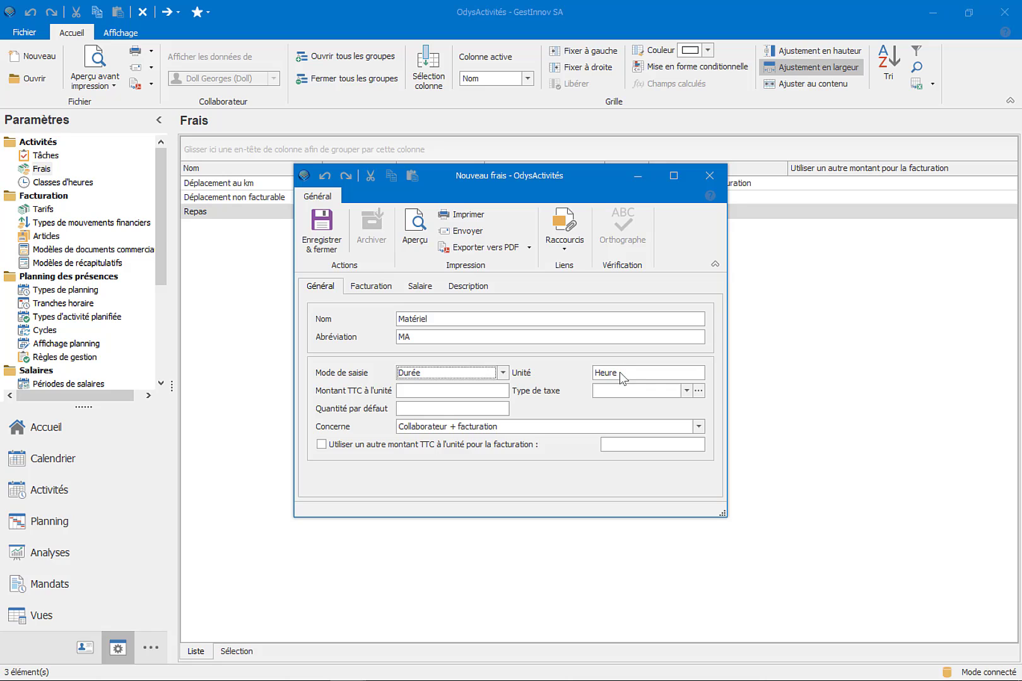
pyautogui.click(498, 390)
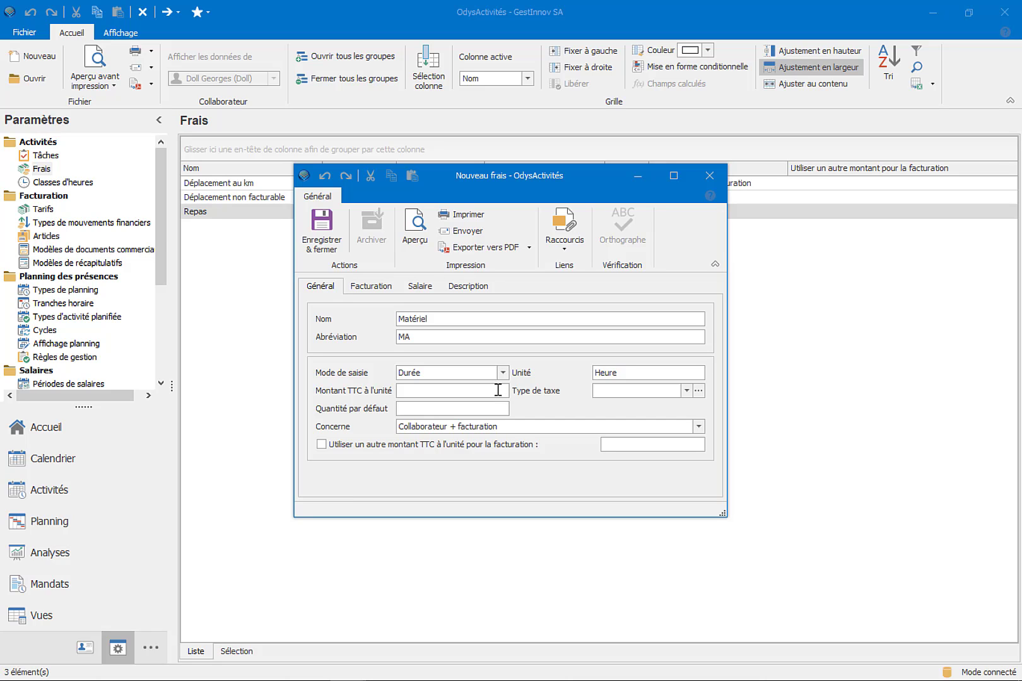
pyautogui.write('20')
pyautogui.click(487, 406)
pyautogui.write('5')
pyautogui.click(504, 373)
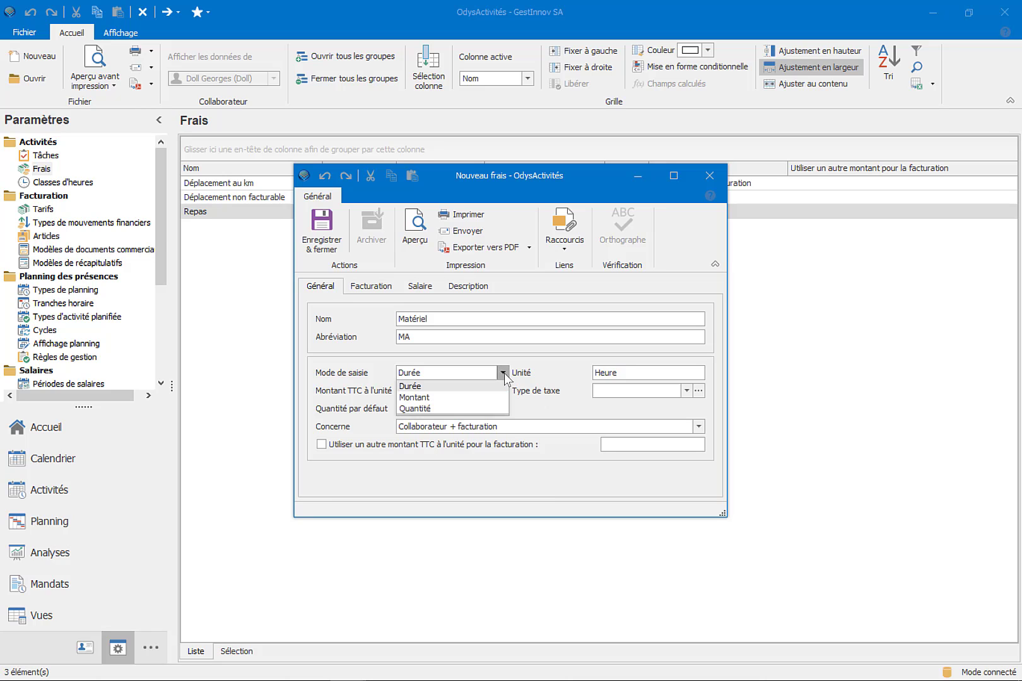
pyautogui.click(498, 398)
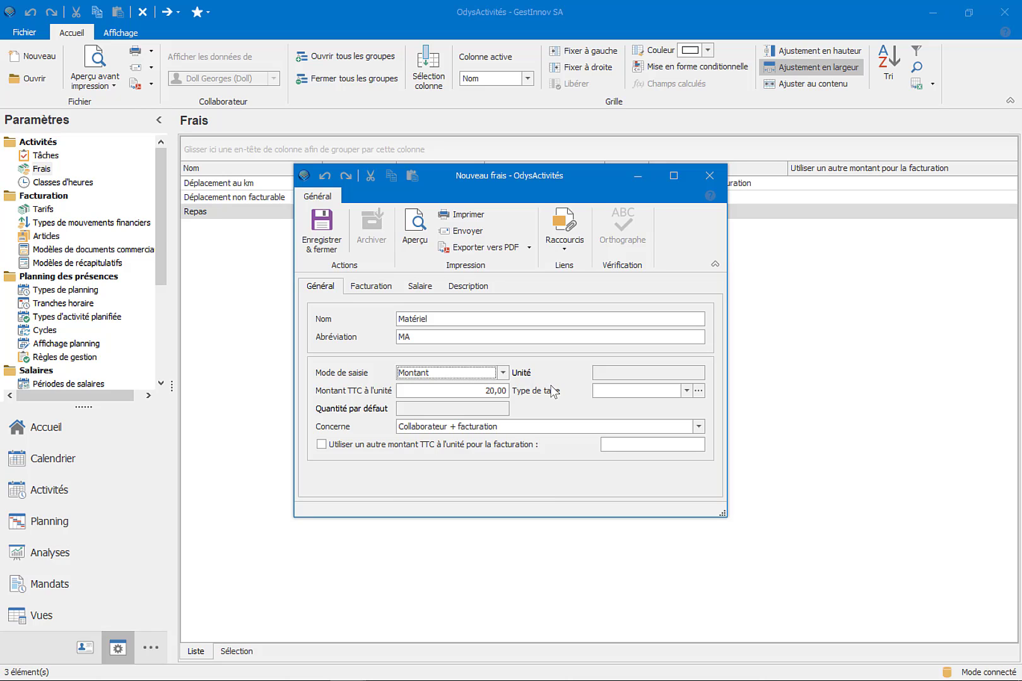
# - Set the expense's entry mode to Quantité with the unit pièce
pyautogui.click(503, 373)
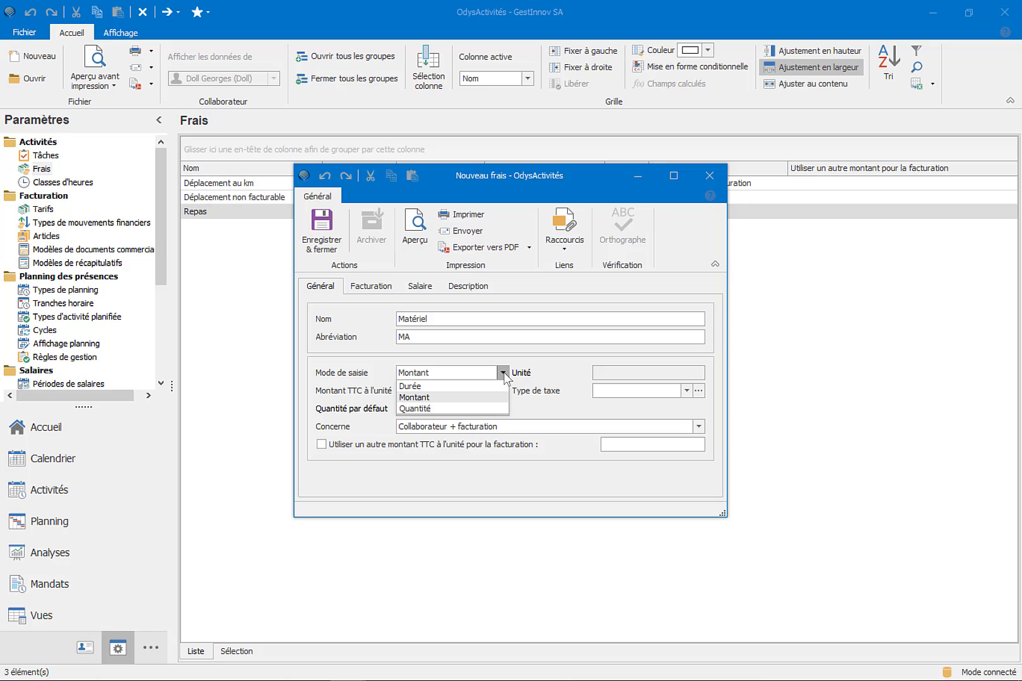
pyautogui.click(499, 409)
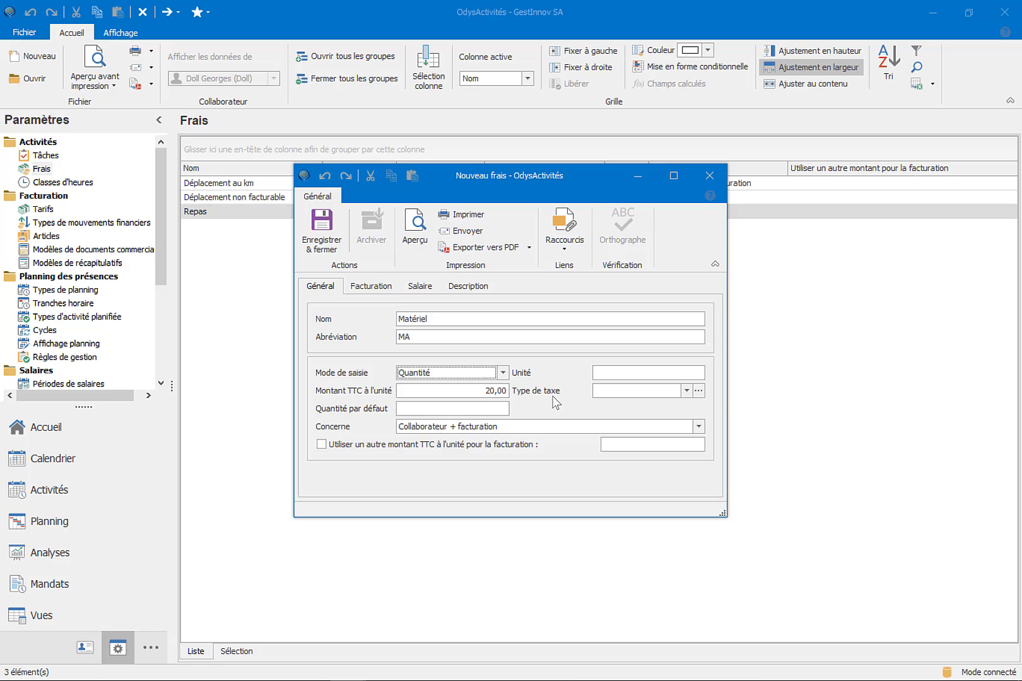
pyautogui.click(607, 372)
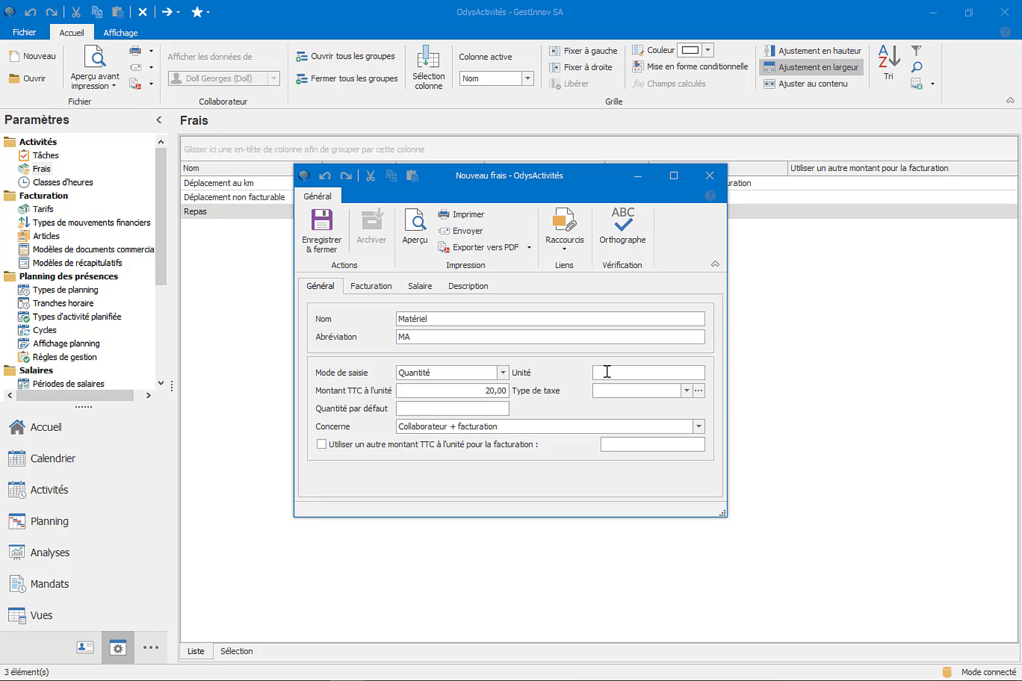
pyautogui.write('pièce')
# - Set the tax-inclusive unit amount to 10 and the default quantity to 5
pyautogui.click(487, 391)
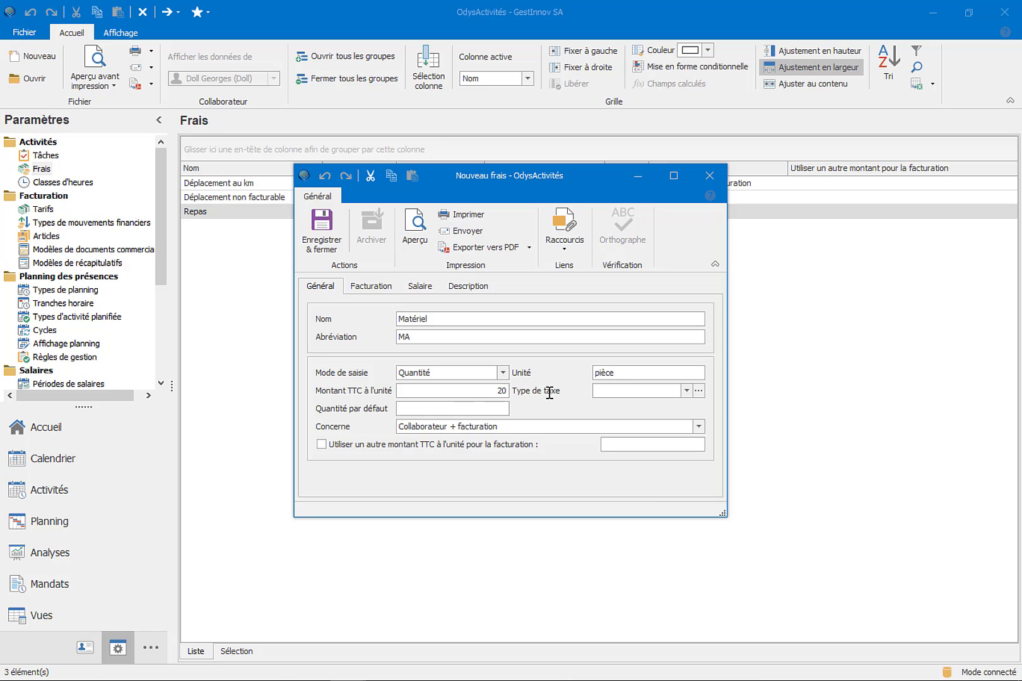
pyautogui.press('BackSpace')
pyautogui.press('BackSpace')
pyautogui.write('10')
pyautogui.click(496, 407)
pyautogui.write('5')
# - Enable a different tax-inclusive unit amount for invoicing and set it to 25
pyautogui.click(322, 444)
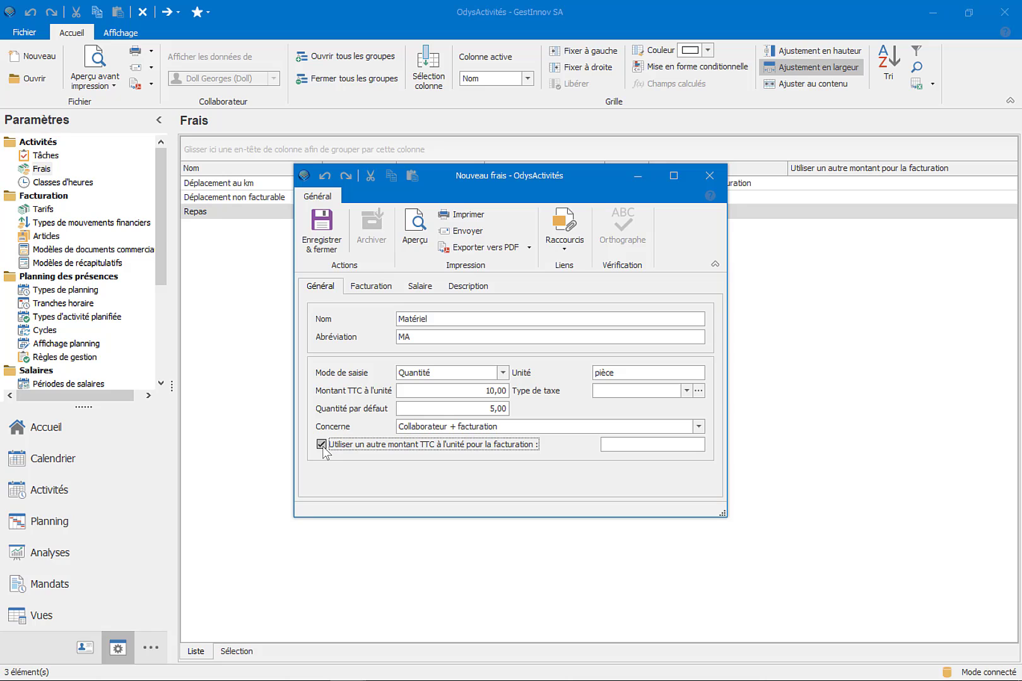
pyautogui.click(639, 444)
pyautogui.write('25')
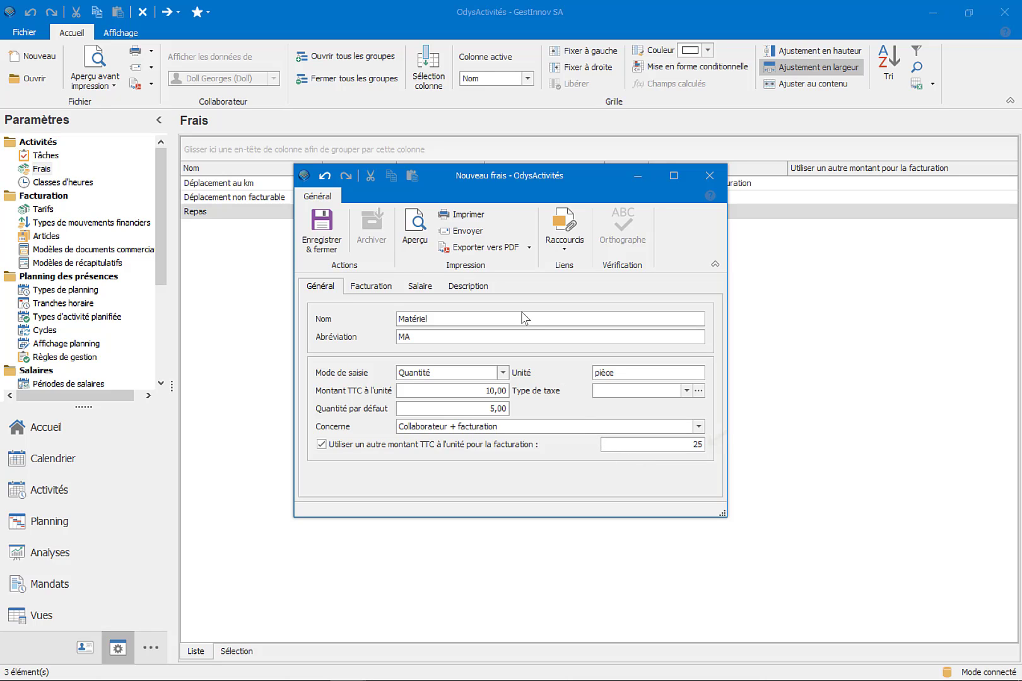
# - Review the expense's description, invoicing and salary settings, and save and close the new expense
pyautogui.click(493, 289)
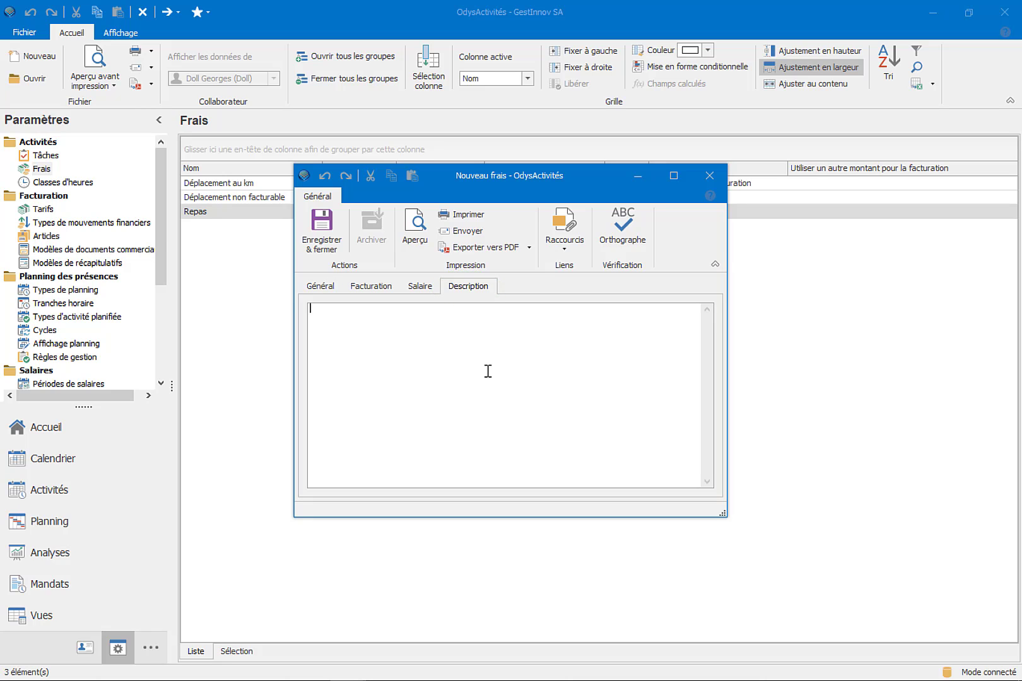
pyautogui.click(388, 288)
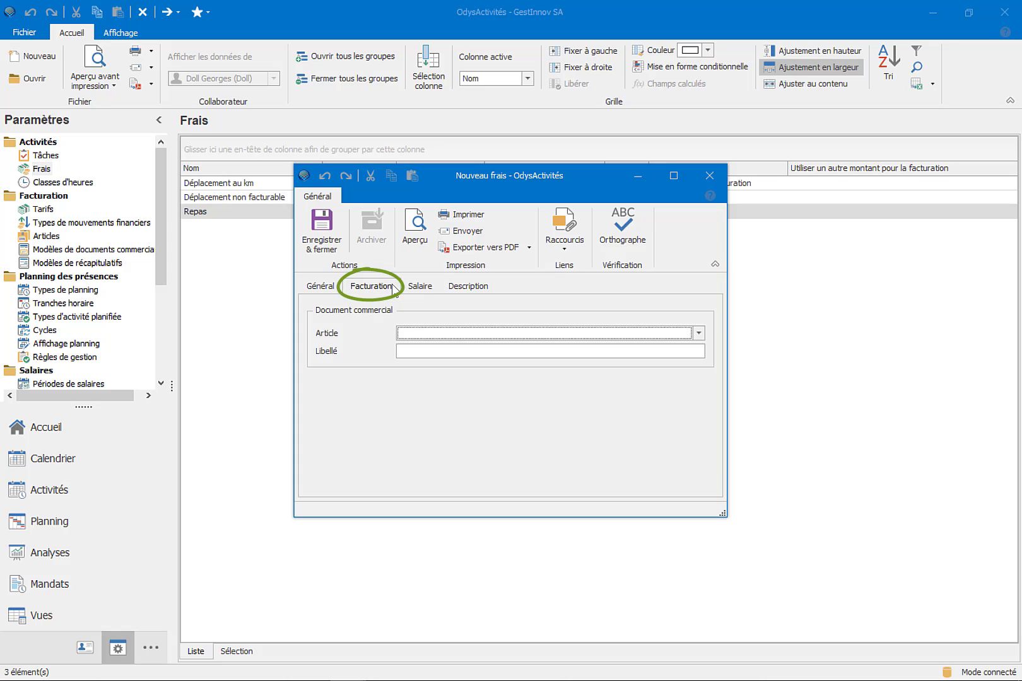
pyautogui.click(420, 287)
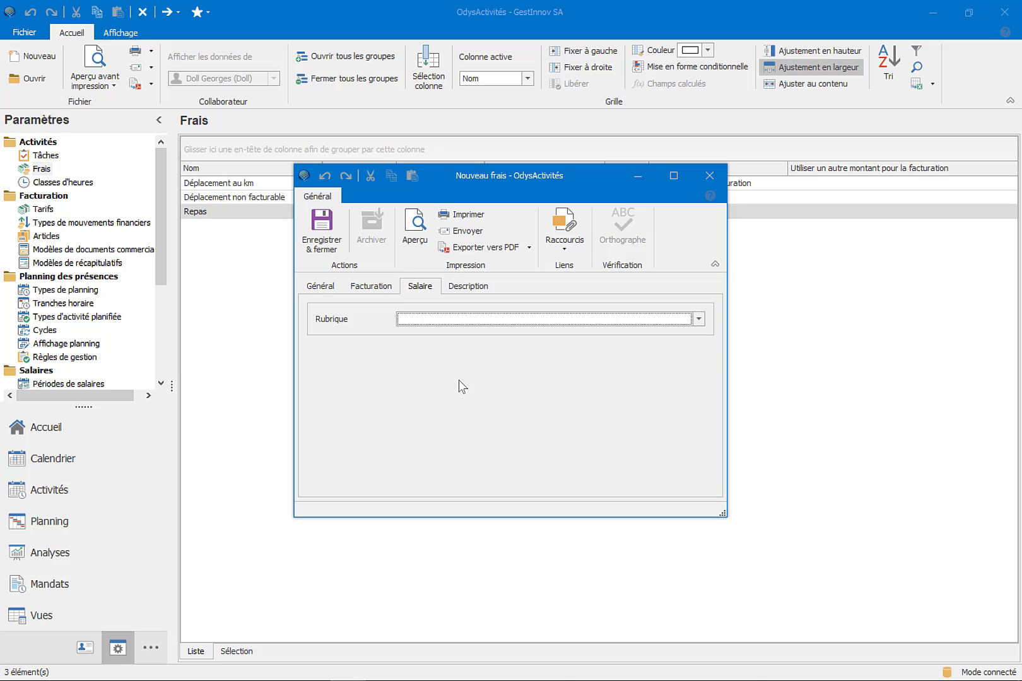
pyautogui.click(335, 234)
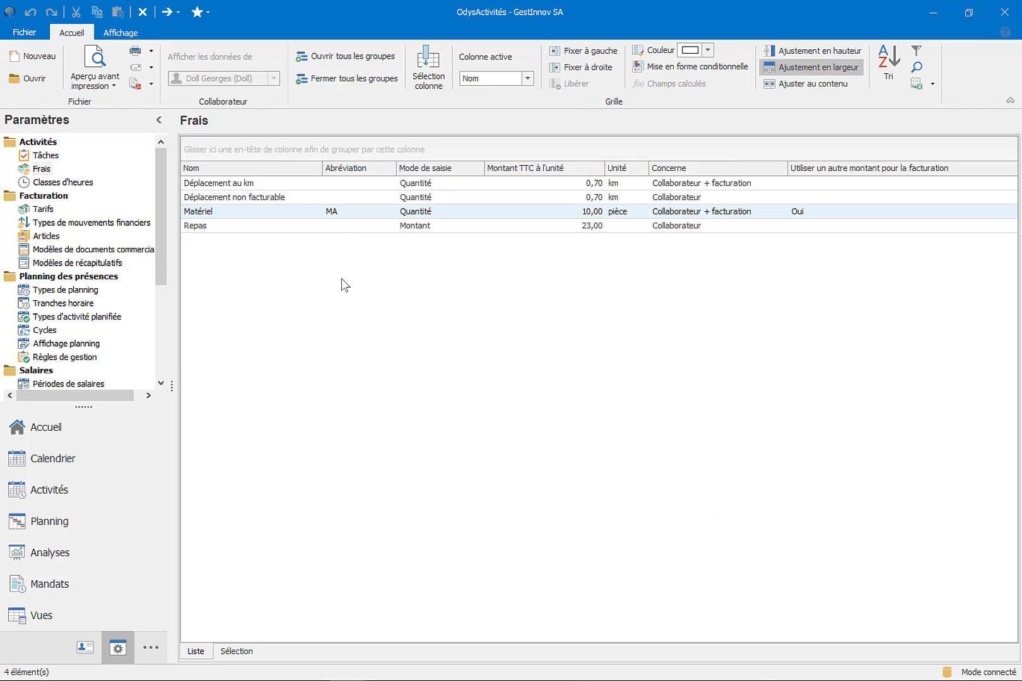